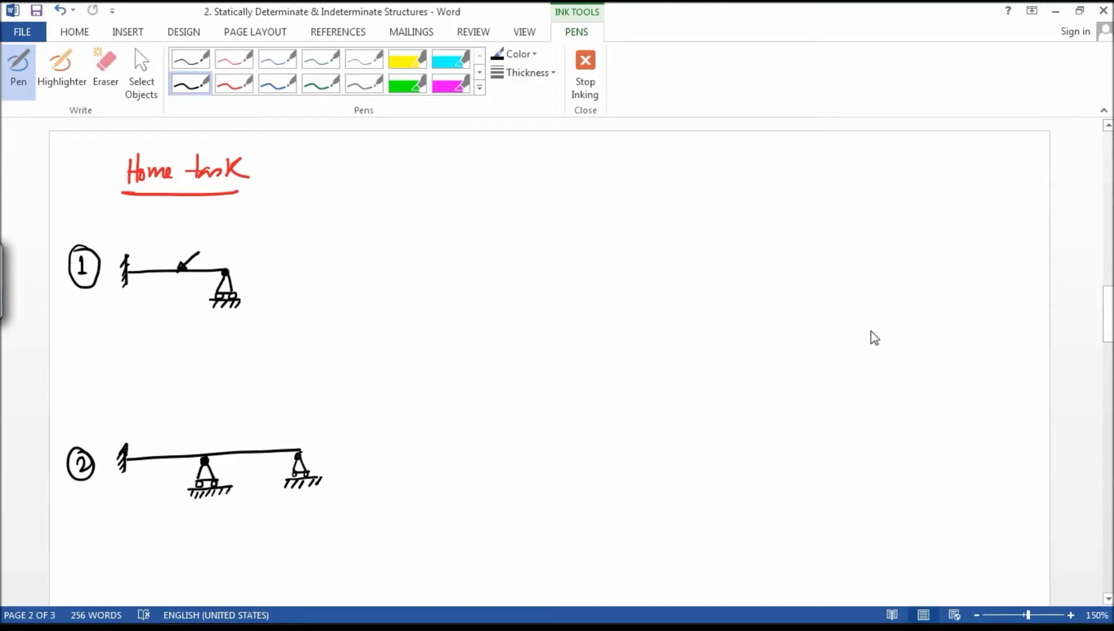
Switch the ink tool from the pen to the Eraser on the Home task page.
mouse_move(1110, 318)
mouse_down()
mouse_move(1085, 443)
mouse_move(1092, 272)
mouse_move(1096, 359)
mouse_move(1084, 375)
mouse_move(1107, 337)
mouse_move(1108, 313)
mouse_move(1094, 303)
mouse_up()
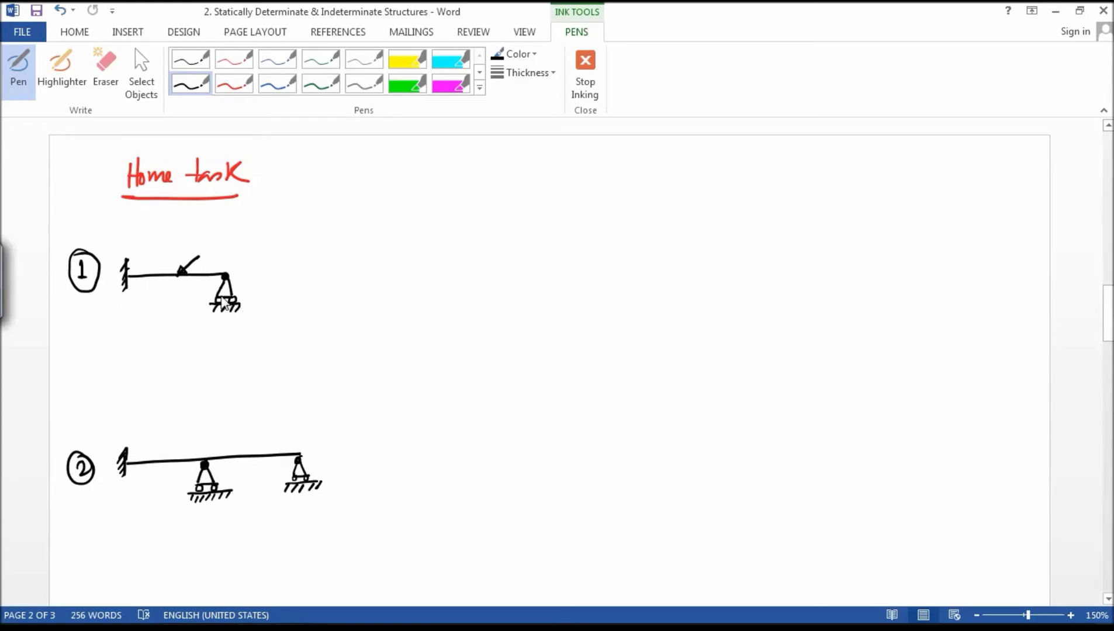
click(102, 71)
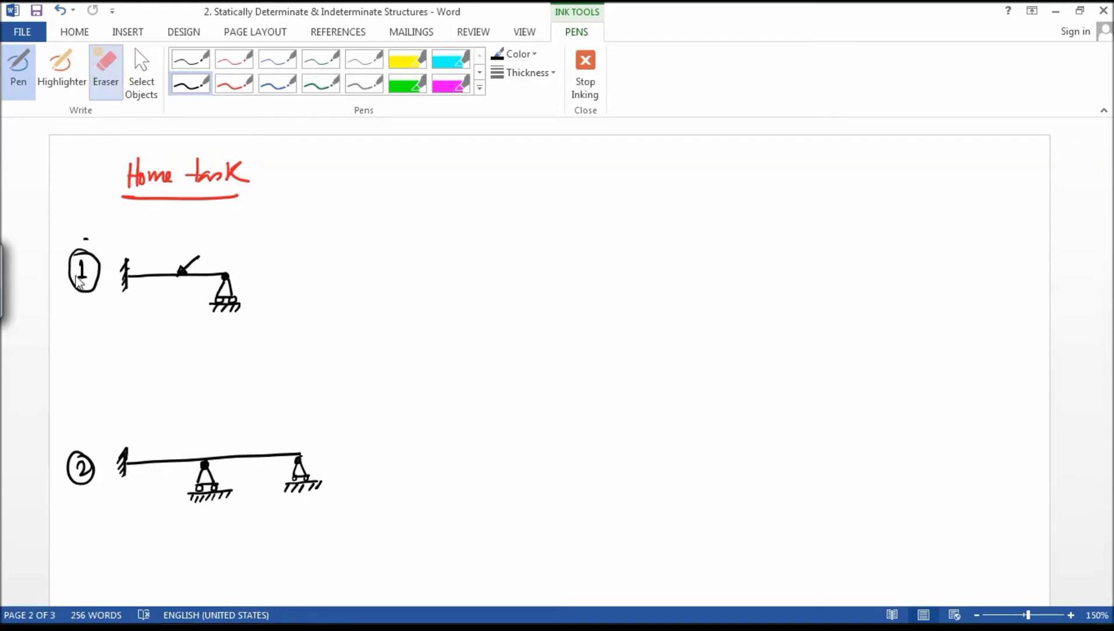
Erase beam 1's circled 1 and draw blue reaction arrows at the fixed end and under the roller.
drag(82, 272, 93, 259)
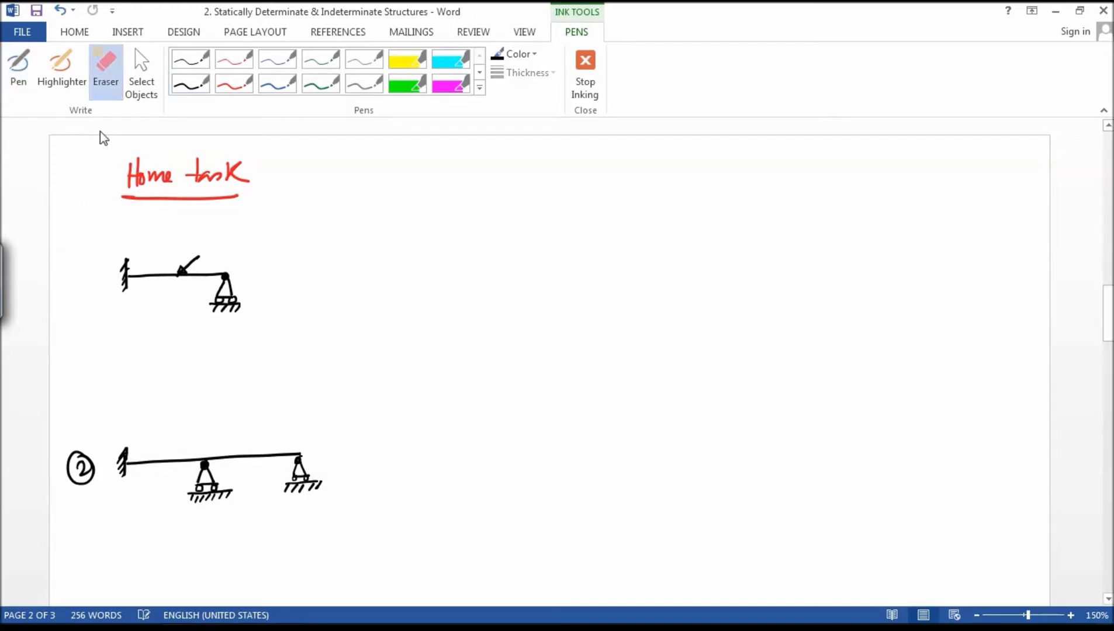
click(274, 89)
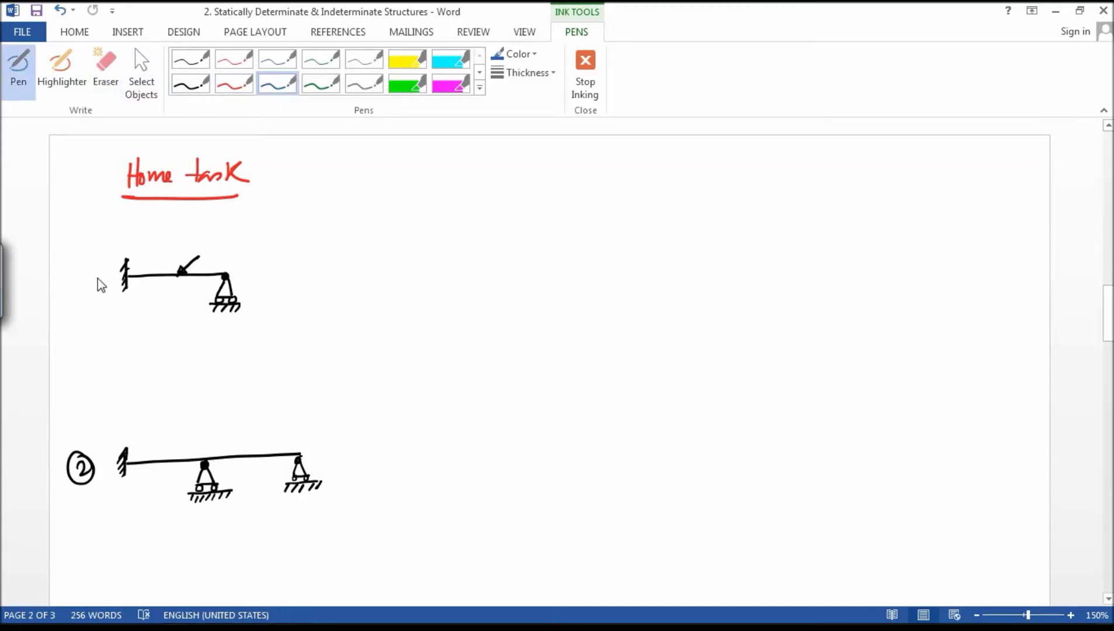
mouse_move(91, 275)
mouse_down()
mouse_move(119, 274)
mouse_move(105, 270)
mouse_up()
drag(97, 287, 98, 294)
mouse_move(228, 317)
mouse_down()
mouse_move(228, 346)
mouse_move(235, 331)
mouse_up()
Remove the stray blue label written beside the heading.
mouse_move(294, 208)
mouse_down()
mouse_move(294, 236)
mouse_move(309, 235)
mouse_up()
mouse_move(321, 222)
mouse_down()
mouse_move(323, 235)
mouse_move(338, 217)
mouse_move(344, 233)
mouse_up()
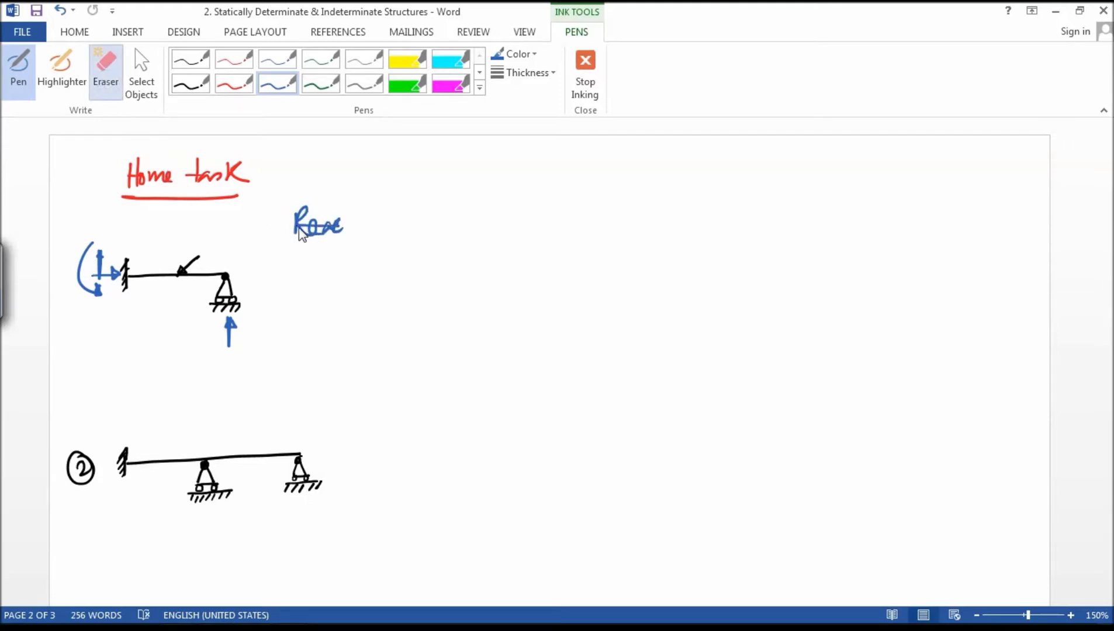
click(109, 92)
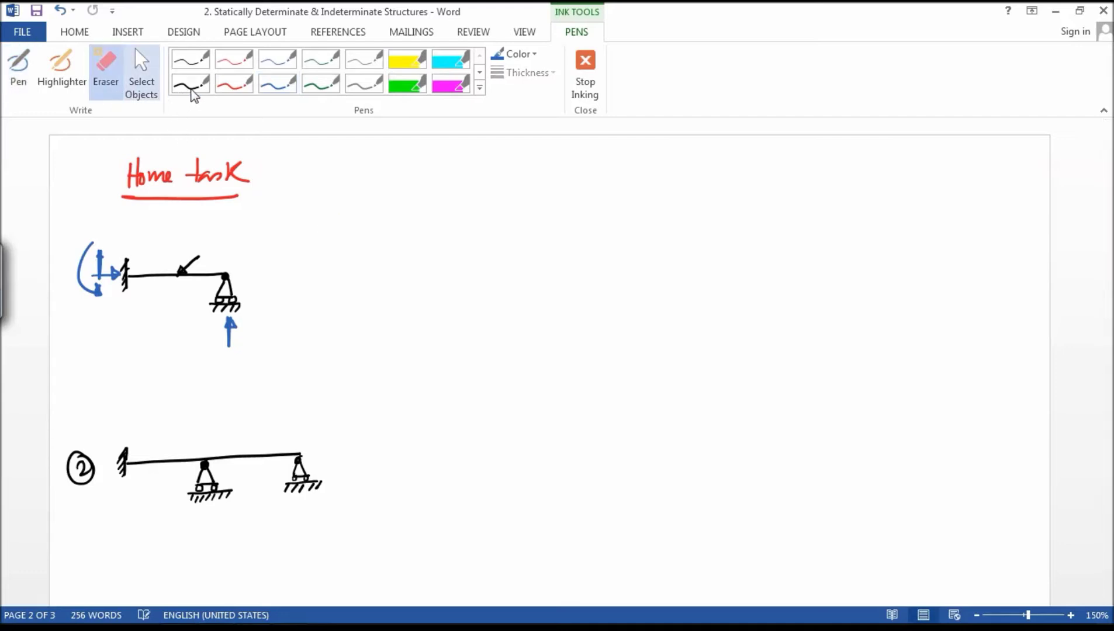
drag(301, 219, 346, 257)
key(ctrl+z)
click(93, 97)
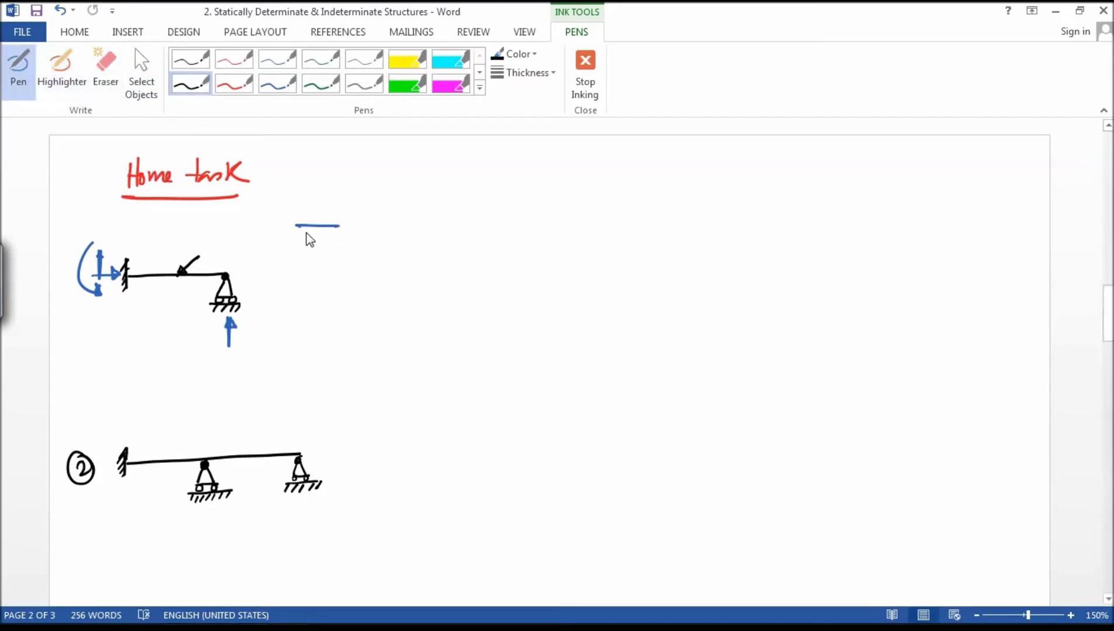
click(114, 94)
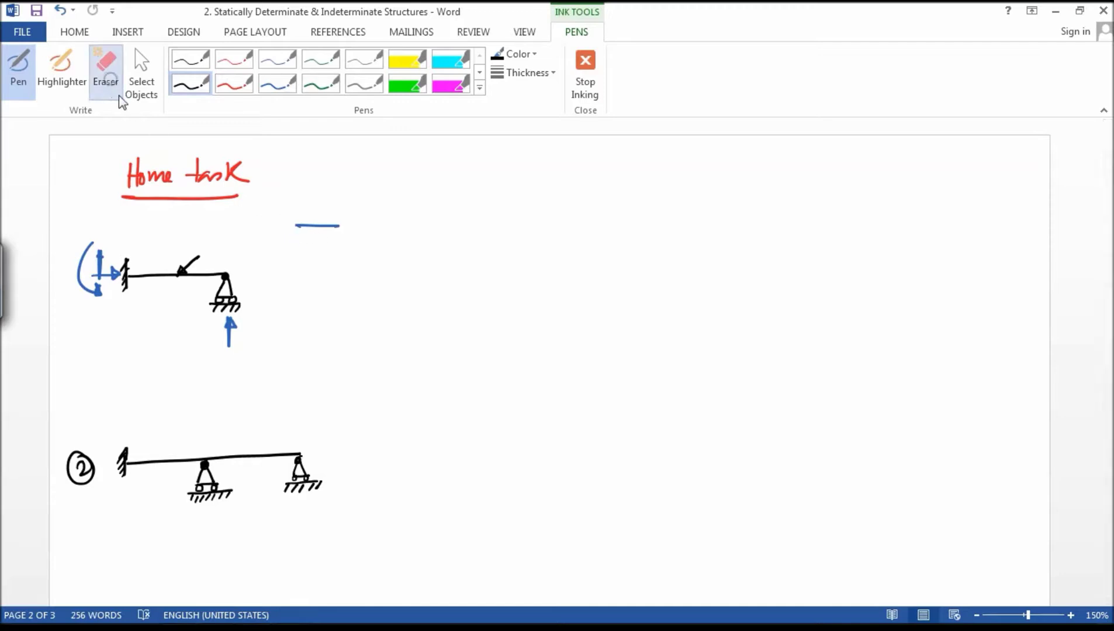
drag(319, 221, 308, 251)
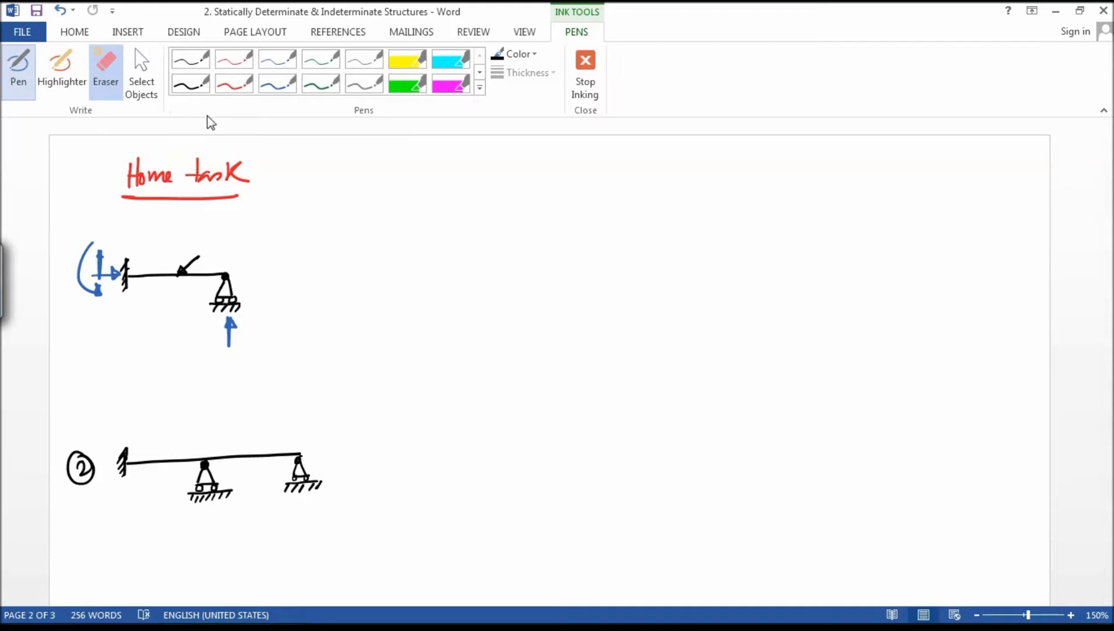
click(190, 85)
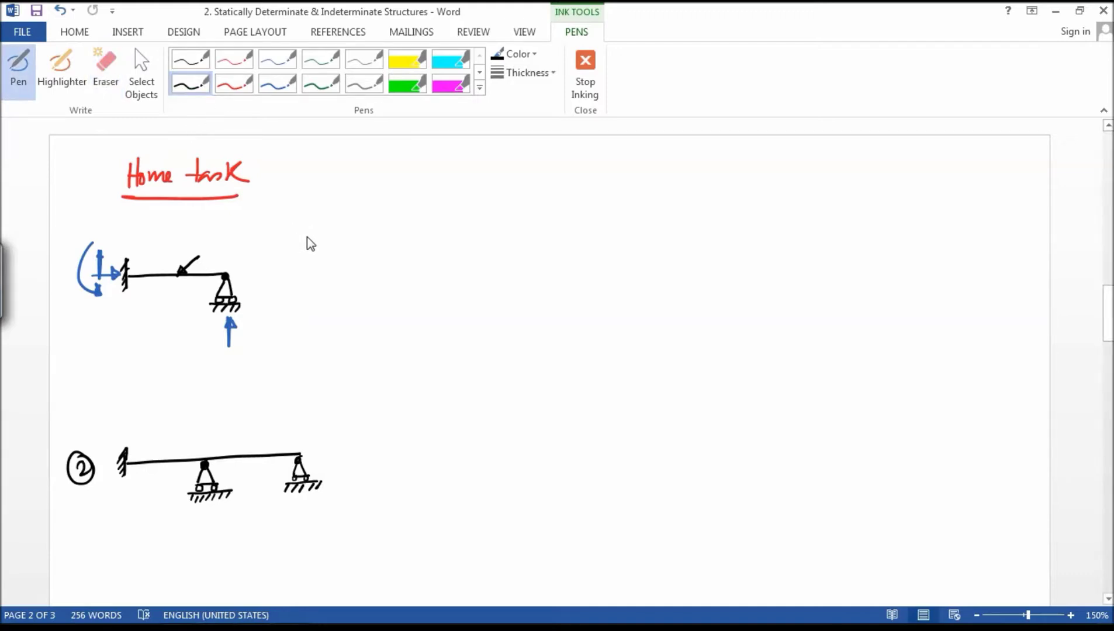
Handwrite 'Reaction r = 3+1 = 4' beside beam 1 in black ink.
mouse_move(322, 214)
mouse_down()
mouse_move(352, 232)
mouse_move(359, 208)
mouse_move(366, 225)
mouse_move(395, 228)
mouse_up()
click(412, 213)
click(486, 214)
mouse_move(476, 225)
mouse_down()
mouse_move(465, 229)
mouse_move(512, 233)
mouse_move(536, 209)
mouse_up()
drag(526, 216, 536, 215)
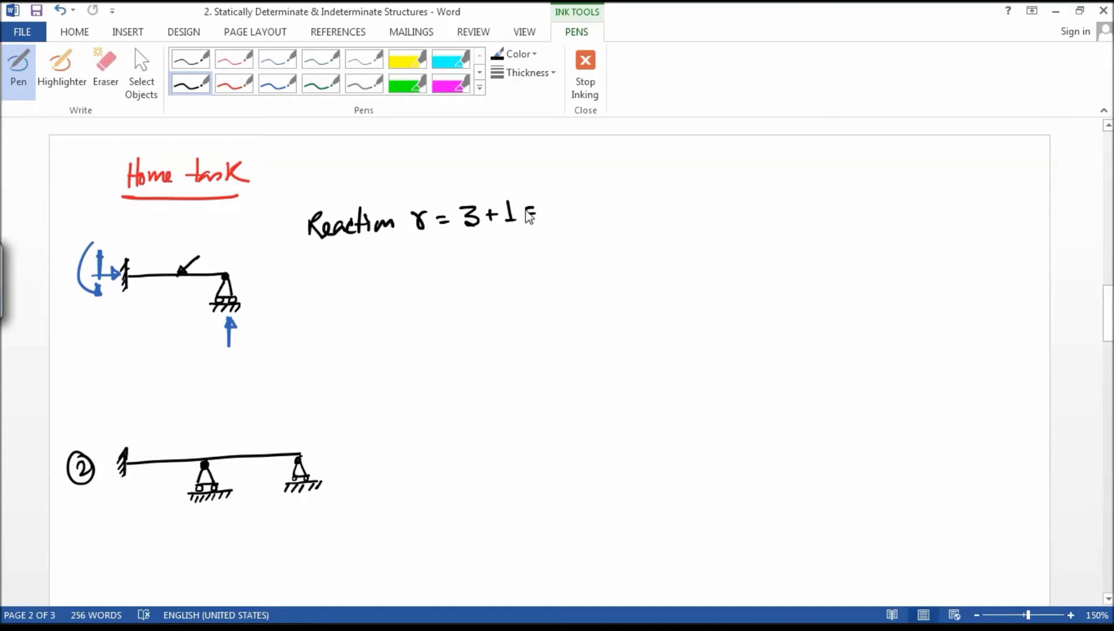
mouse_move(558, 193)
mouse_down()
mouse_move(551, 215)
mouse_move(570, 213)
mouse_up()
mouse_move(566, 193)
mouse_down()
mouse_move(568, 231)
mouse_move(609, 200)
mouse_move(689, 209)
mouse_move(711, 191)
mouse_move(711, 209)
mouse_move(719, 197)
mouse_move(768, 199)
mouse_up()
Write 'Known reaction = 3n = 3×1 = 3' and begin the next line 'r = 4'.
mouse_move(756, 204)
mouse_down()
mouse_move(795, 190)
mouse_move(819, 208)
mouse_up()
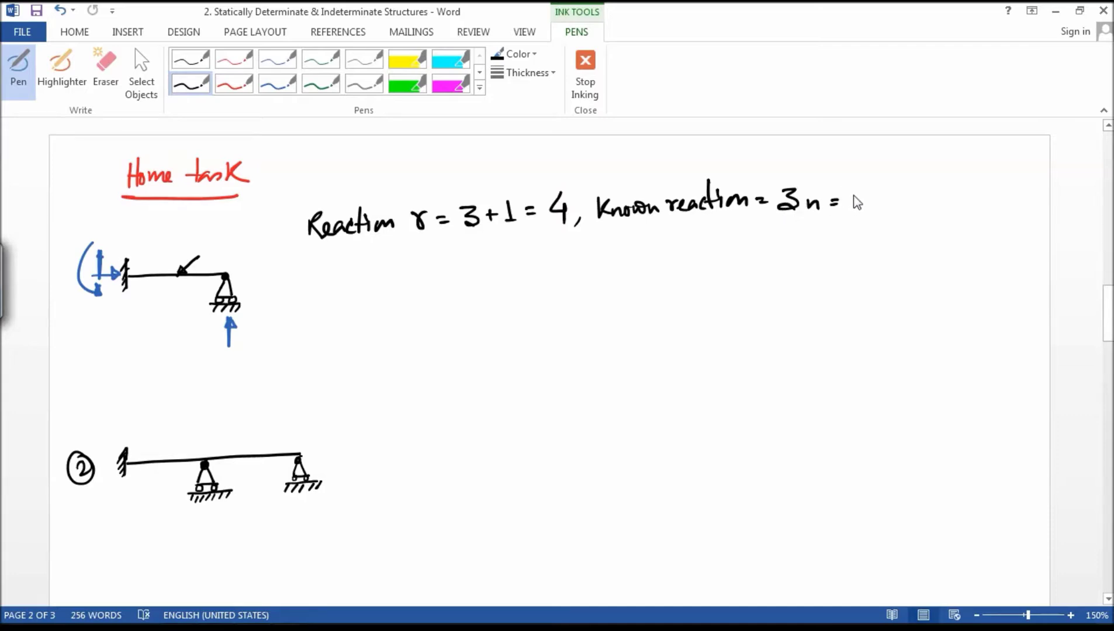
mouse_move(896, 192)
mouse_down()
mouse_move(898, 210)
mouse_move(922, 203)
mouse_up()
drag(913, 210, 941, 213)
drag(331, 270, 369, 271)
drag(357, 279, 411, 283)
mouse_move(407, 258)
mouse_down()
mouse_move(408, 287)
mouse_move(466, 274)
mouse_move(454, 284)
mouse_move(495, 284)
mouse_move(467, 296)
mouse_up()
Complete the line with '(3n)3' and '4−3 = 1'.
mouse_move(512, 264)
mouse_down()
mouse_move(520, 268)
mouse_move(511, 284)
mouse_up()
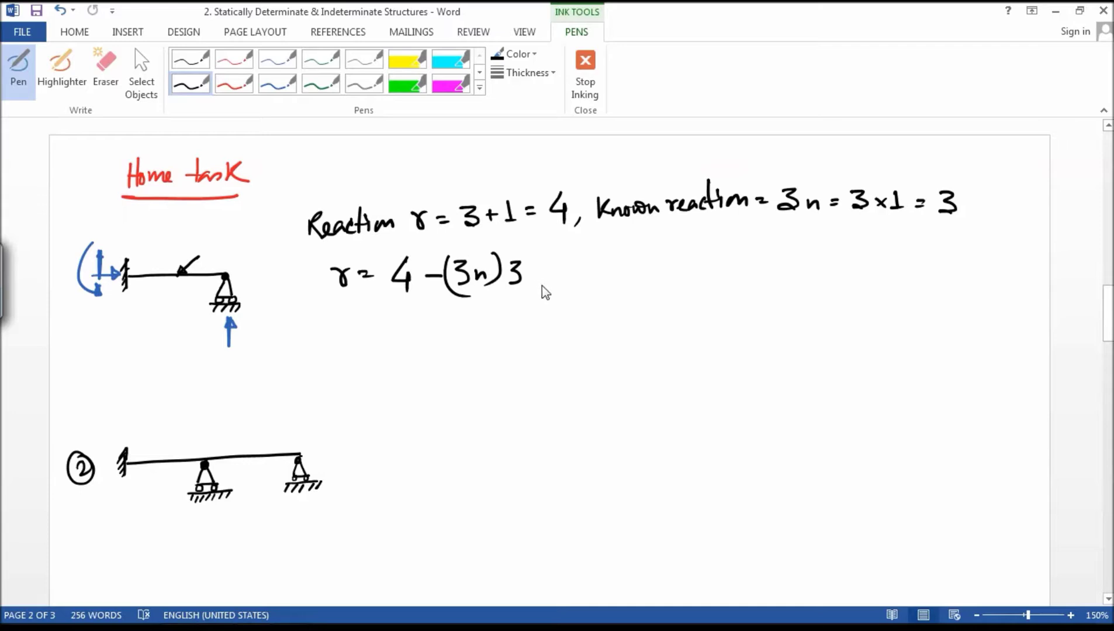
drag(600, 255, 604, 282)
mouse_move(598, 268)
mouse_down()
mouse_move(597, 288)
mouse_move(619, 273)
mouse_up()
drag(621, 264, 622, 284)
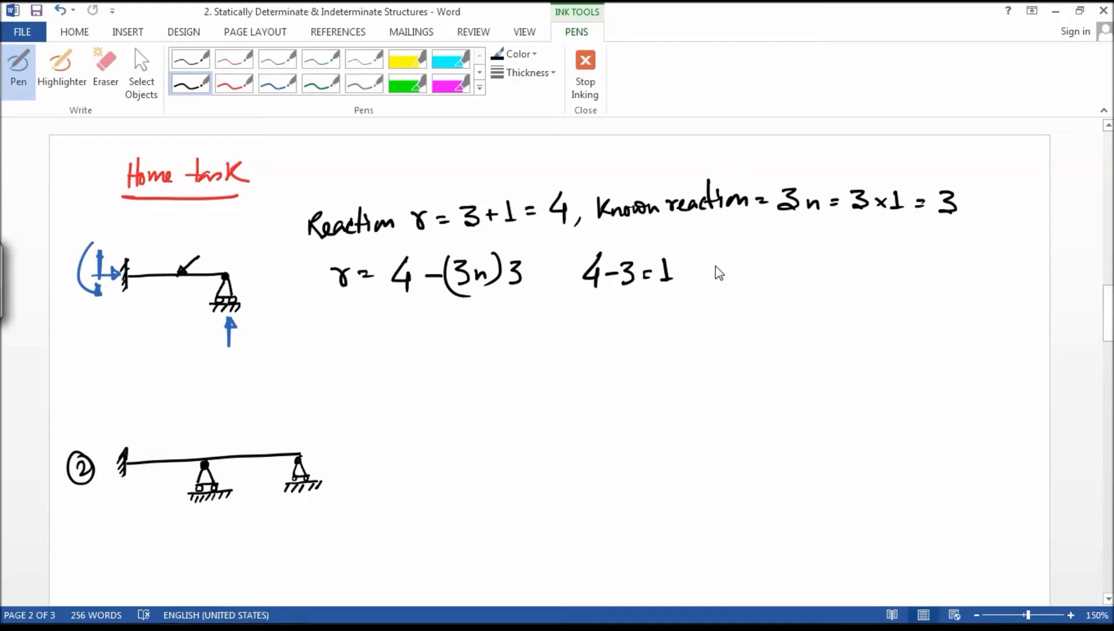
Write 'Indeterminate Structure' and 'Degree of redundancy = 1' beneath.
mouse_move(734, 274)
mouse_down()
mouse_move(772, 268)
mouse_move(765, 250)
mouse_move(764, 279)
mouse_move(789, 281)
mouse_up()
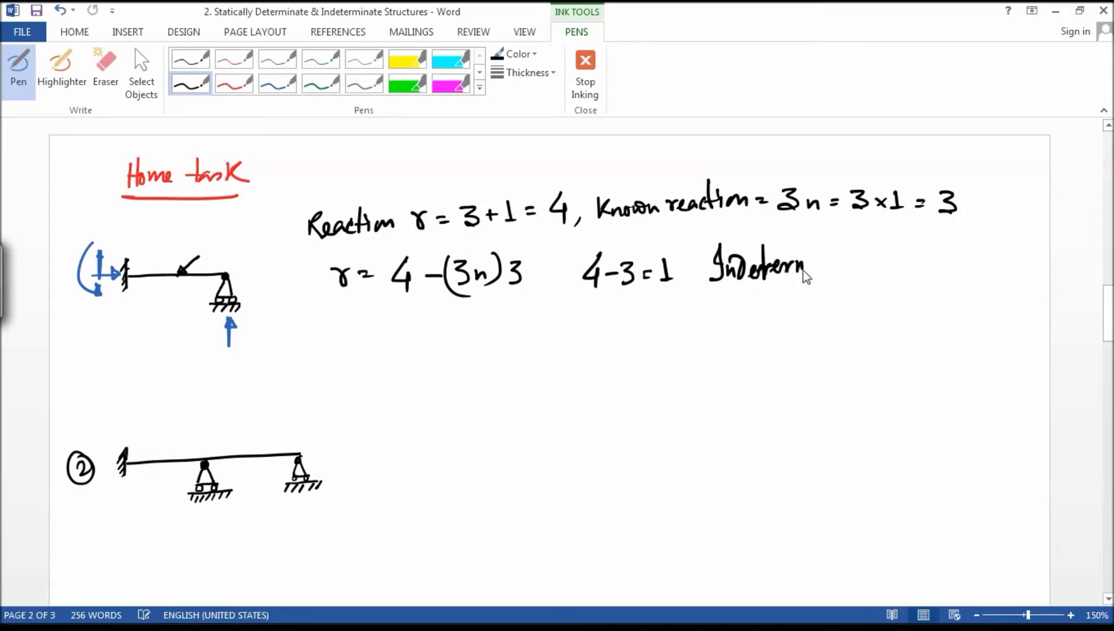
mouse_move(873, 273)
mouse_down()
mouse_move(904, 243)
mouse_move(898, 261)
mouse_move(913, 268)
mouse_move(961, 261)
mouse_up()
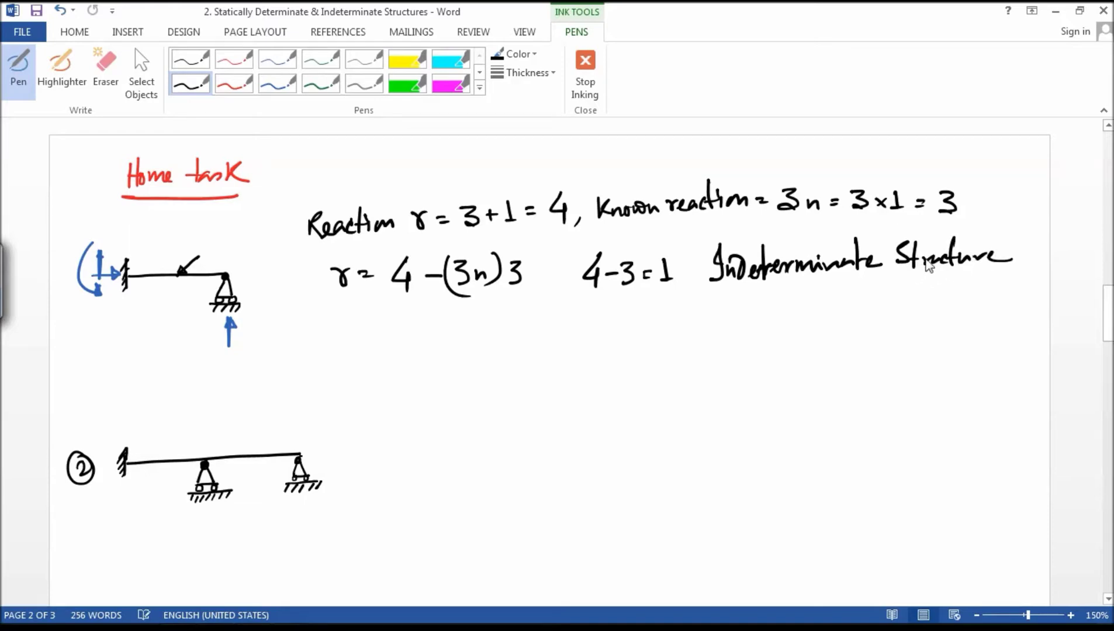
mouse_move(555, 303)
mouse_down()
mouse_move(582, 304)
mouse_move(598, 325)
mouse_move(671, 302)
mouse_move(664, 324)
mouse_move(688, 301)
mouse_move(710, 314)
mouse_move(814, 300)
mouse_move(801, 323)
mouse_move(853, 311)
mouse_up()
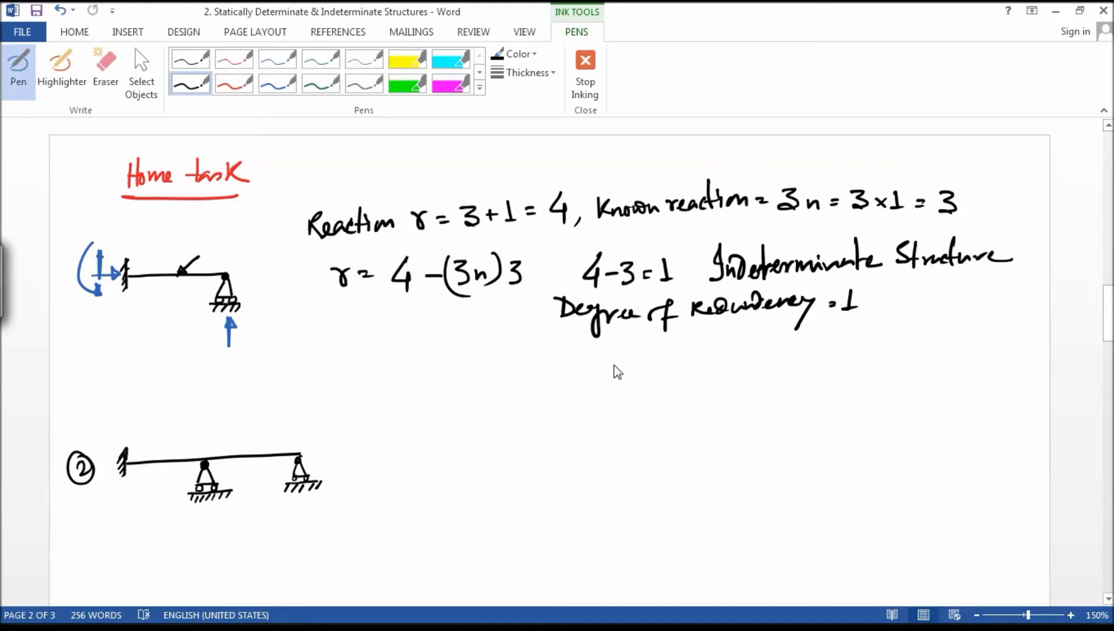
Scroll down to beam 2 and erase its circled 2.
key(Escape)
scroll(614, 365, down, 3)
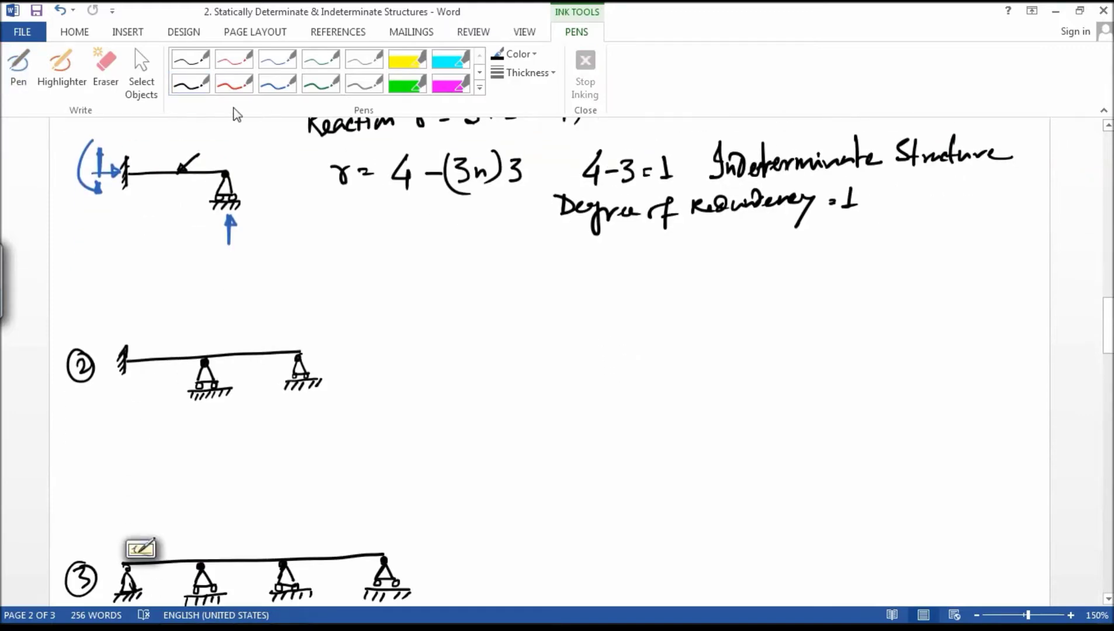
click(114, 76)
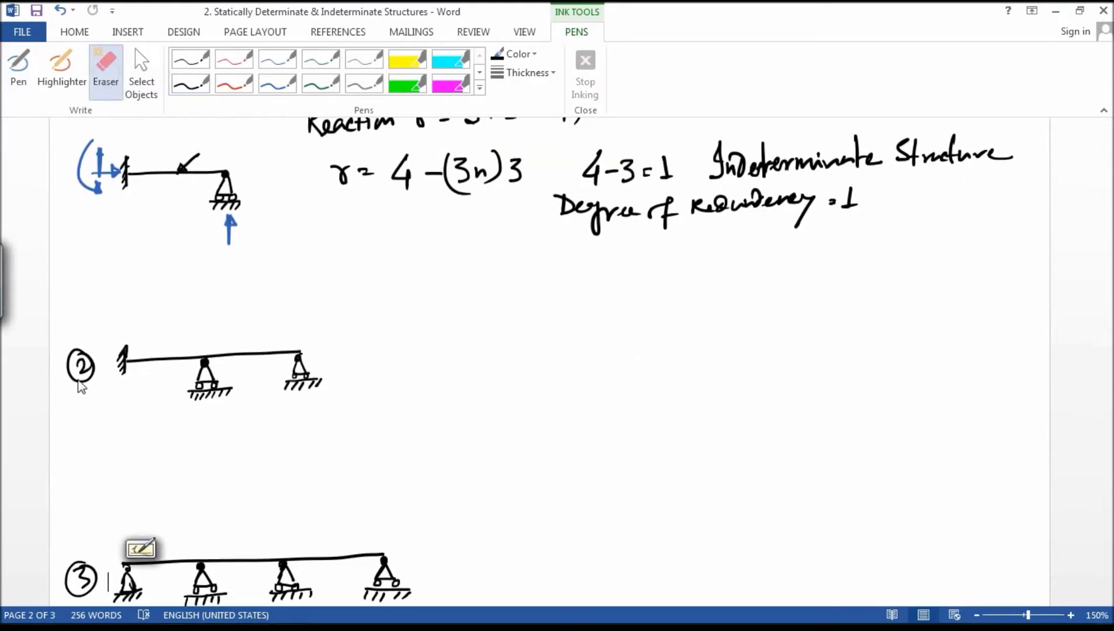
click(89, 374)
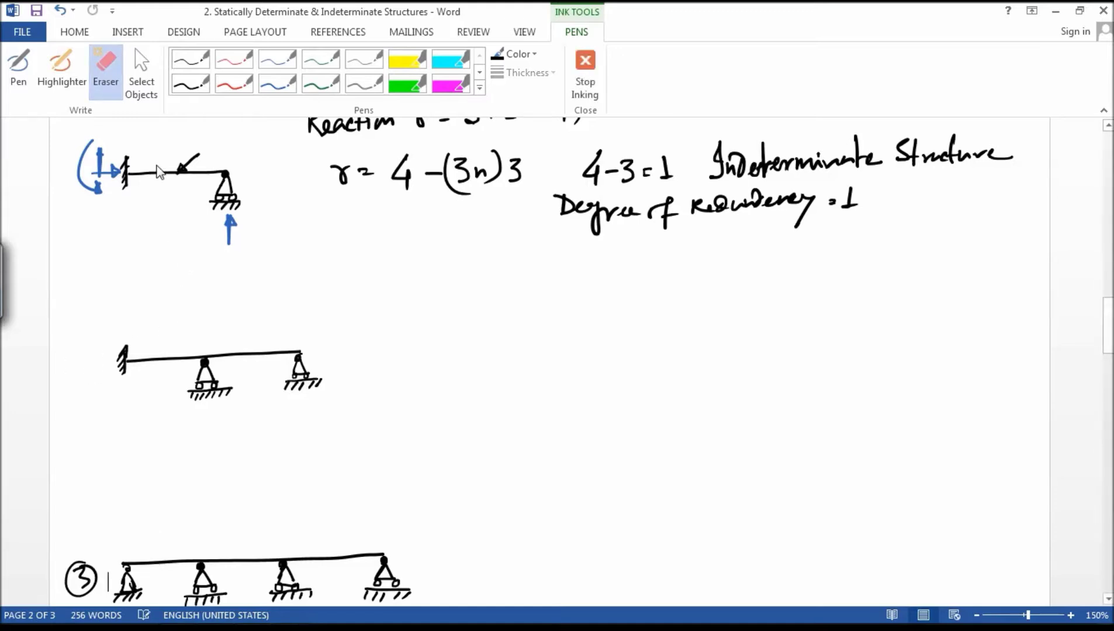
Draw blue reaction arrows at beam 2's fixed end and under its middle and right supports.
click(23, 91)
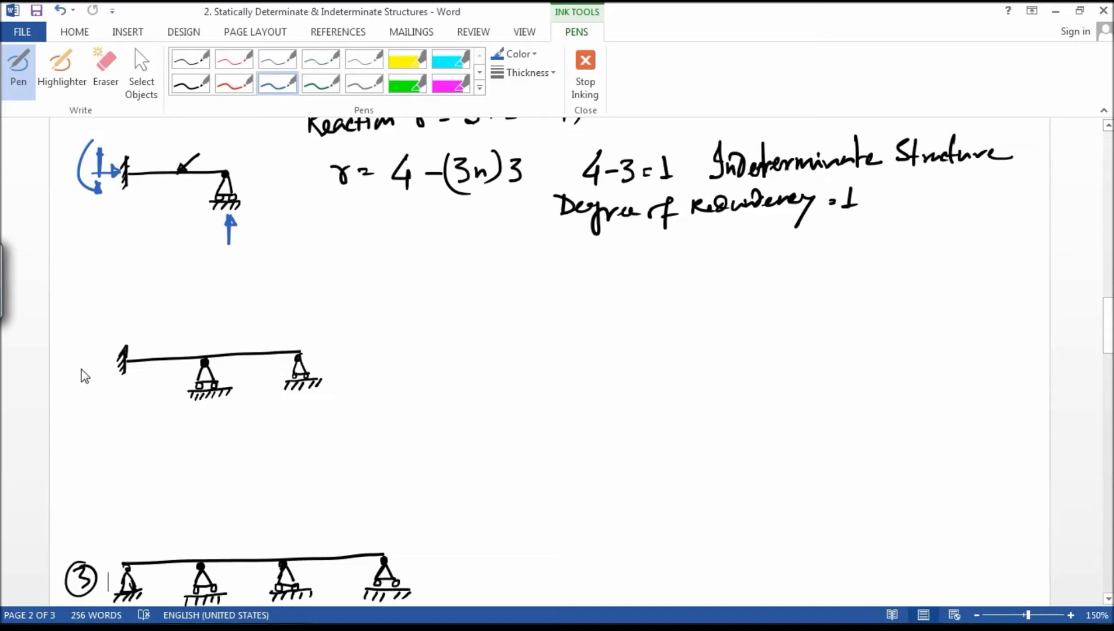
mouse_move(77, 362)
mouse_down()
mouse_move(105, 360)
mouse_move(91, 377)
mouse_move(85, 341)
mouse_move(97, 386)
mouse_up()
drag(217, 427, 215, 406)
mouse_move(308, 425)
mouse_down()
mouse_move(303, 402)
mouse_move(296, 413)
mouse_up()
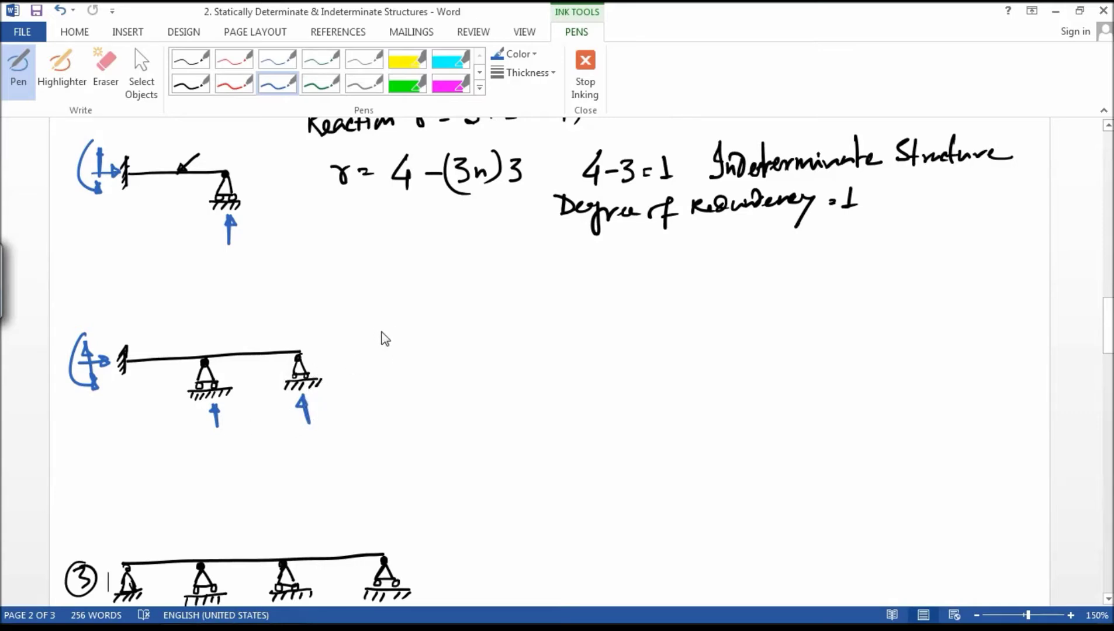
Handwrite 'Reaction r = 3+' beside beam 2 in black ink, undoing a misplaced equals sign.
click(182, 87)
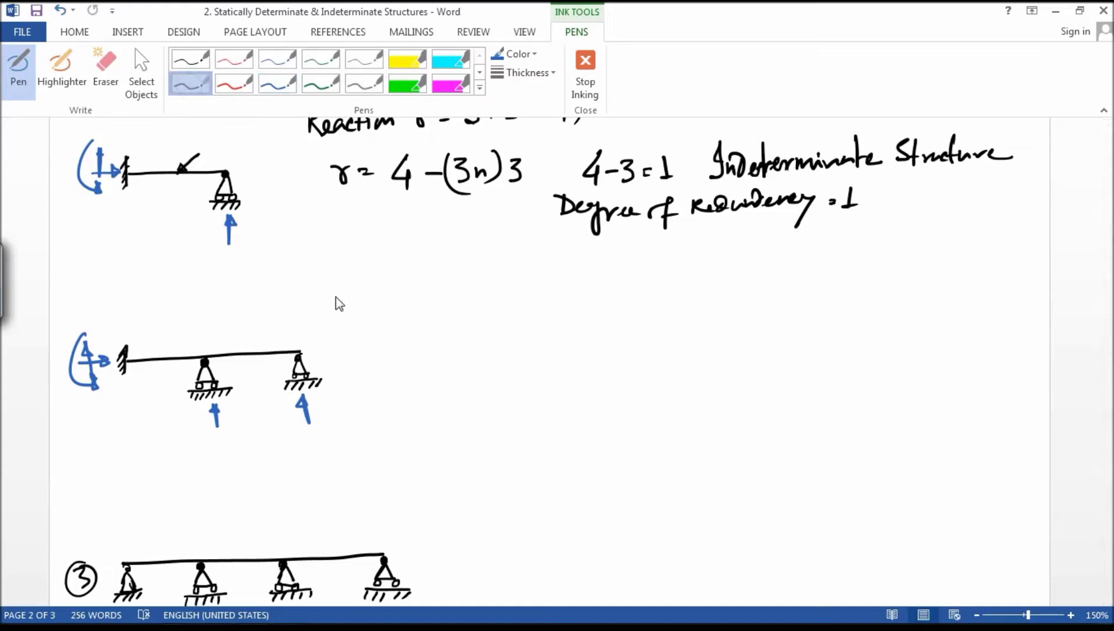
mouse_move(361, 331)
mouse_down()
mouse_move(367, 315)
mouse_move(374, 338)
mouse_move(396, 338)
mouse_move(399, 319)
mouse_move(424, 325)
mouse_up()
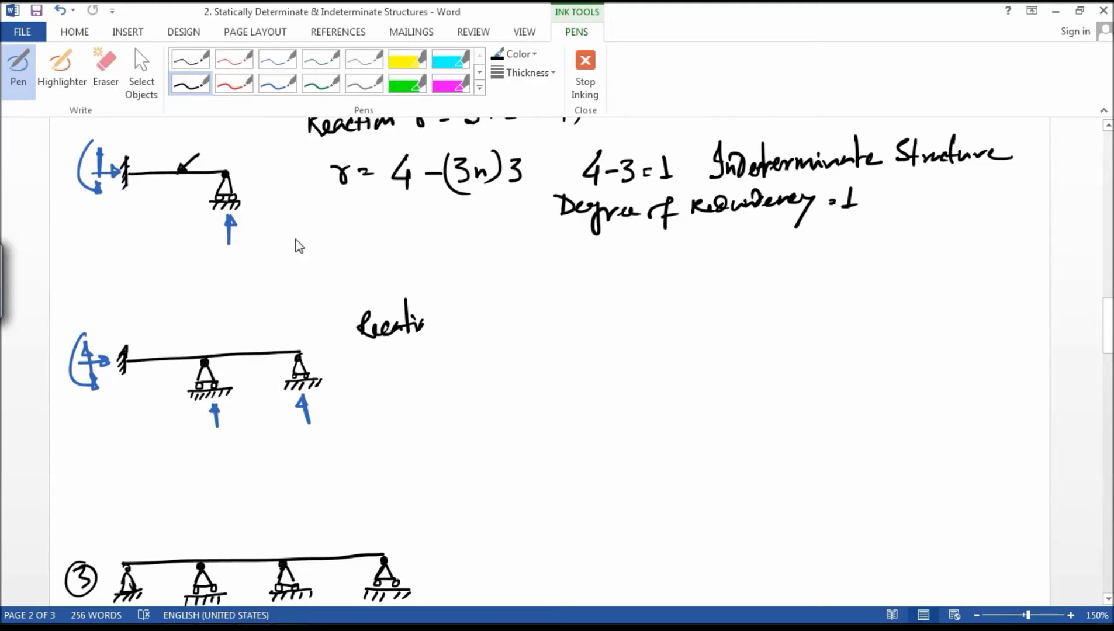
mouse_move(421, 326)
mouse_down()
mouse_move(367, 327)
mouse_move(429, 337)
mouse_up()
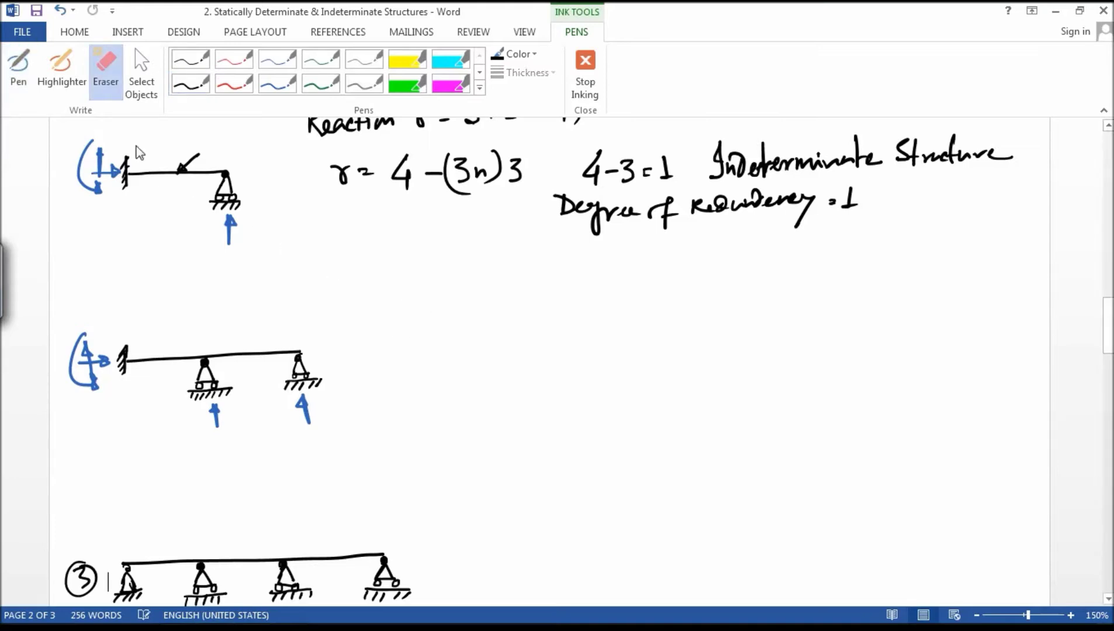
click(23, 75)
mouse_move(359, 323)
mouse_down()
mouse_move(446, 330)
mouse_move(469, 316)
mouse_move(491, 323)
mouse_up()
key(ctrl+z)
key(ctrl+z)
drag(495, 313, 552, 314)
drag(544, 319, 634, 310)
mouse_move(627, 303)
mouse_down()
mouse_move(627, 318)
mouse_move(679, 317)
mouse_up()
Finish the sum 3+1+1 = 5 and write 'Known Reaction = 3n = 3×1 = 3'.
mouse_move(720, 284)
mouse_down()
mouse_move(724, 315)
mouse_move(703, 318)
mouse_move(736, 288)
mouse_move(713, 315)
mouse_up()
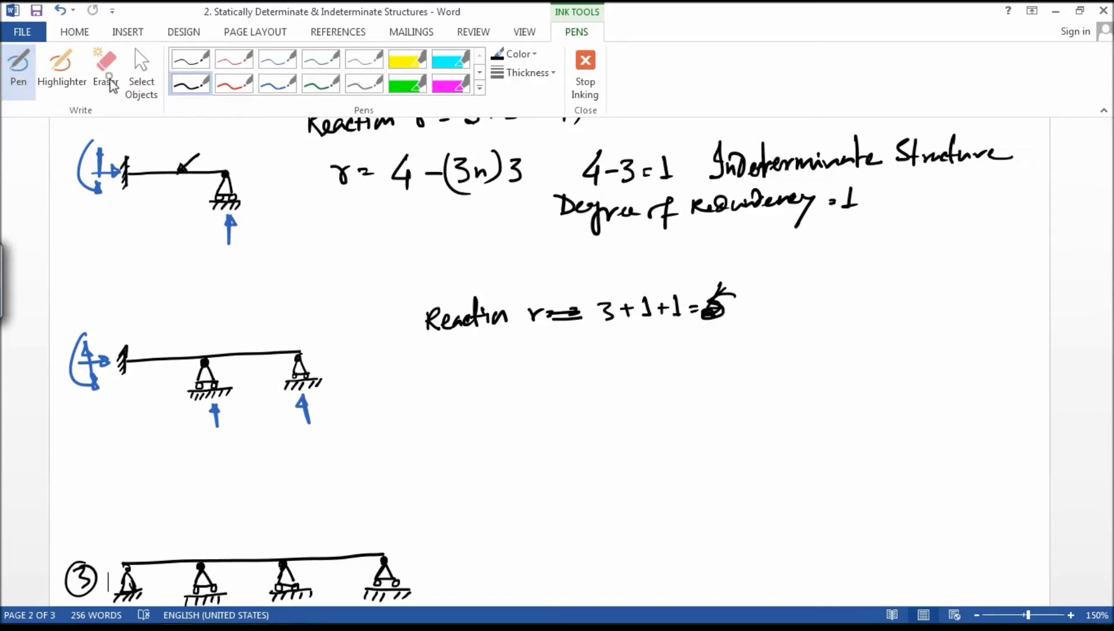
mouse_move(724, 286)
mouse_down()
mouse_move(706, 321)
mouse_move(724, 306)
mouse_move(700, 300)
mouse_move(712, 319)
mouse_move(717, 302)
mouse_up()
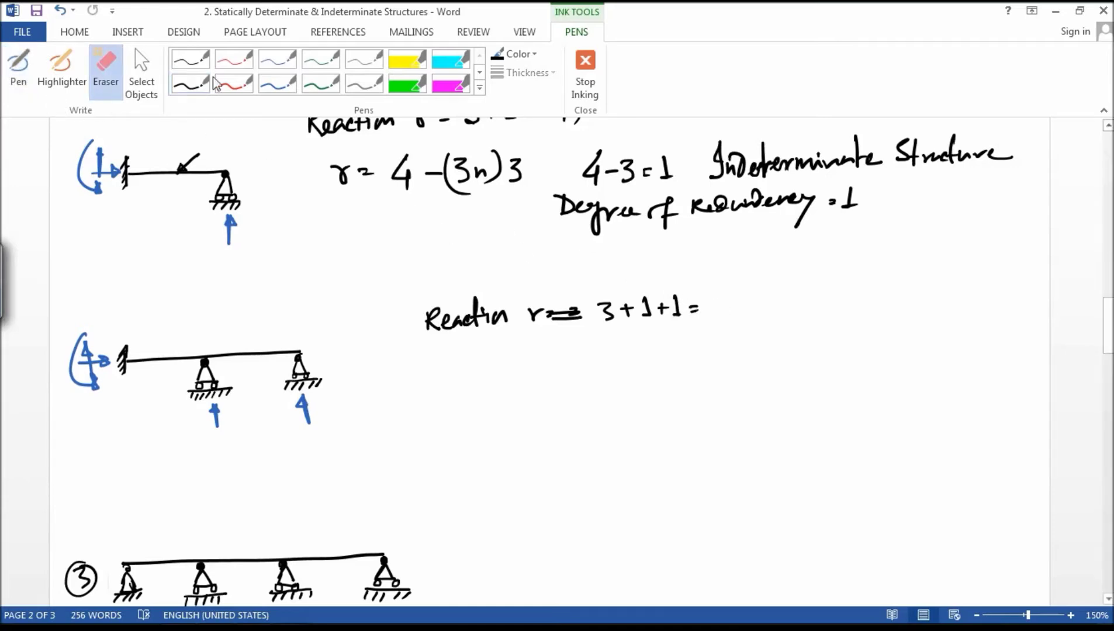
click(23, 73)
drag(725, 288, 709, 299)
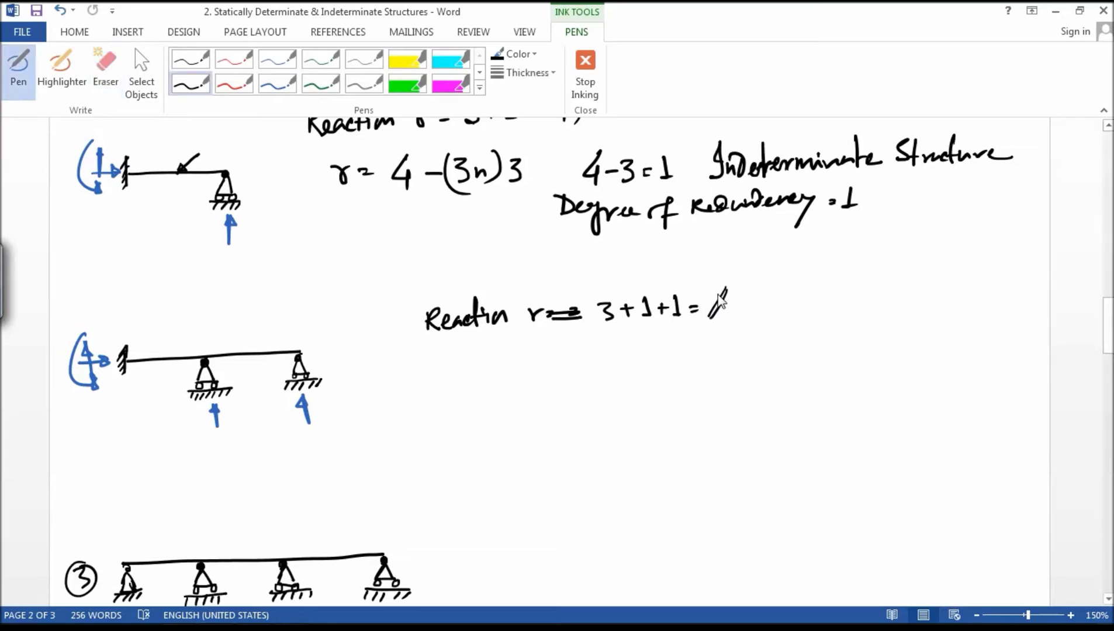
key(ctrl+z)
drag(719, 298, 717, 313)
mouse_move(771, 296)
mouse_down()
mouse_move(845, 296)
mouse_move(846, 312)
mouse_move(877, 306)
mouse_move(878, 291)
mouse_move(898, 304)
mouse_move(928, 290)
mouse_move(929, 305)
mouse_move(959, 296)
mouse_up()
mouse_move(953, 300)
mouse_down()
mouse_move(1000, 305)
mouse_move(1012, 296)
mouse_move(1030, 302)
mouse_move(1021, 308)
mouse_up()
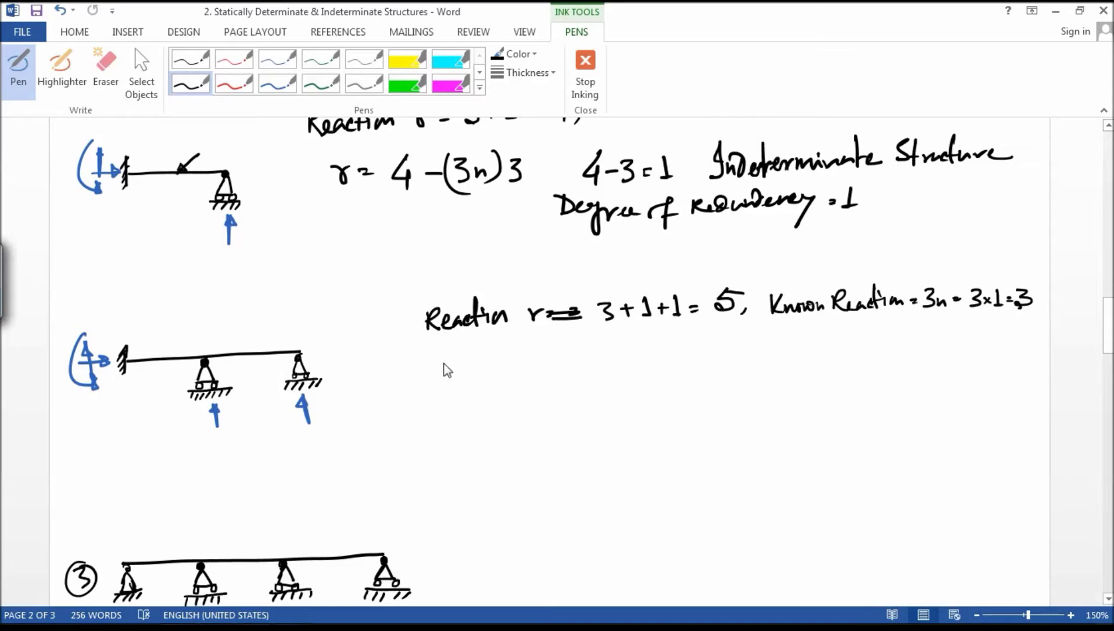
Write 'r − 3n = 5 − 3 = 2' below the reaction line.
drag(413, 359, 468, 367)
drag(393, 371, 426, 394)
mouse_move(414, 400)
mouse_down()
mouse_move(448, 395)
mouse_move(451, 408)
mouse_move(456, 388)
mouse_up()
drag(459, 394, 509, 393)
drag(501, 400, 510, 399)
drag(523, 385, 543, 402)
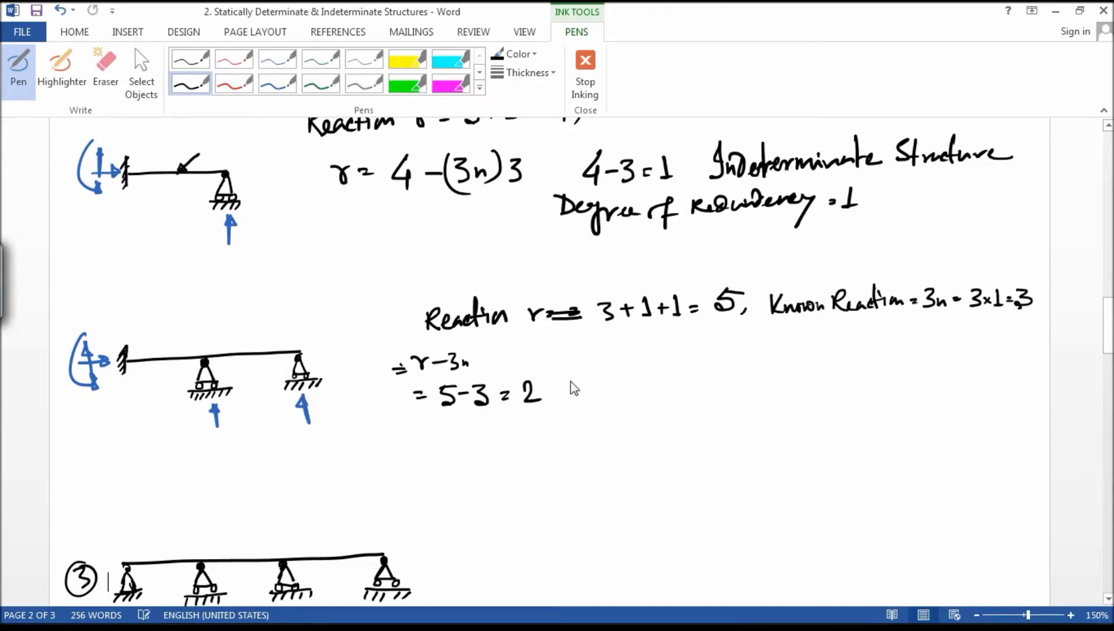